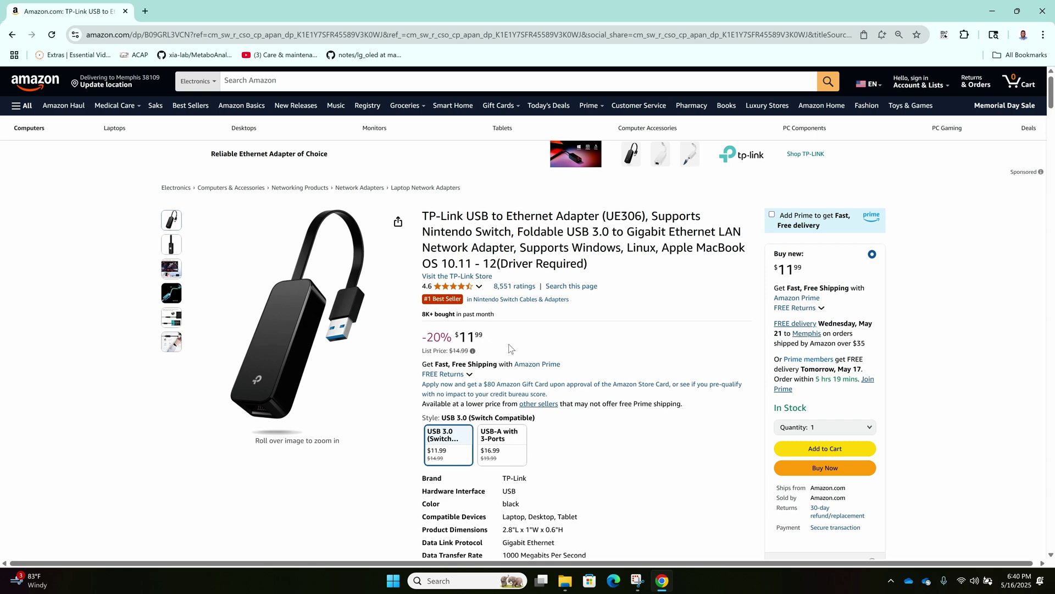
Open the DbillionDa Cat8 Ethernet cable product page in a new browser tab.
click(145, 11)
key(ctrl+v)
key(Return)
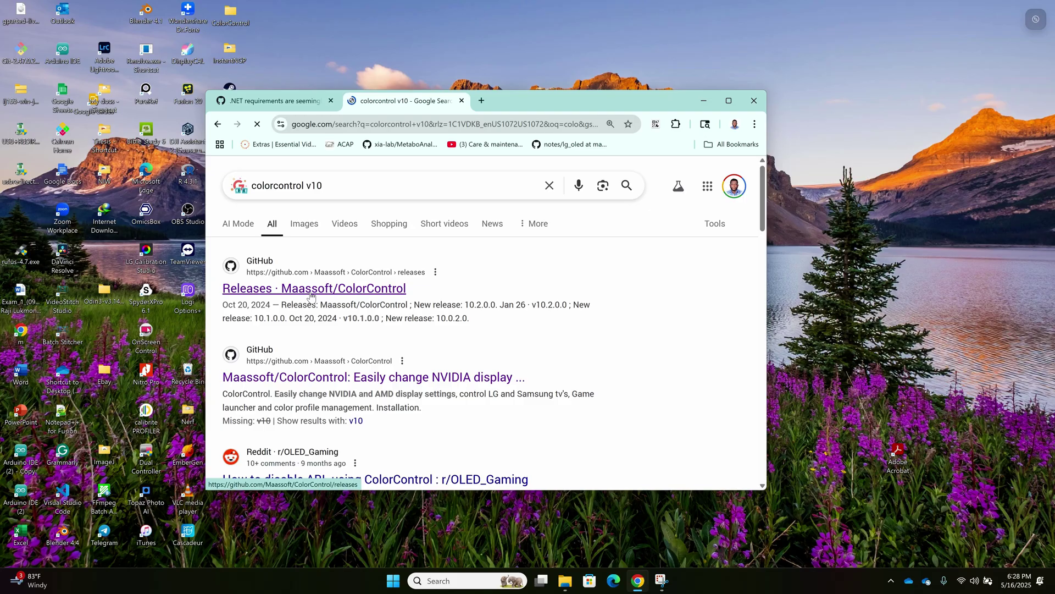
Download the ColorControl.zip asset (5.81 MB) from the 10.2.0.0 GitHub release.
click(335, 286)
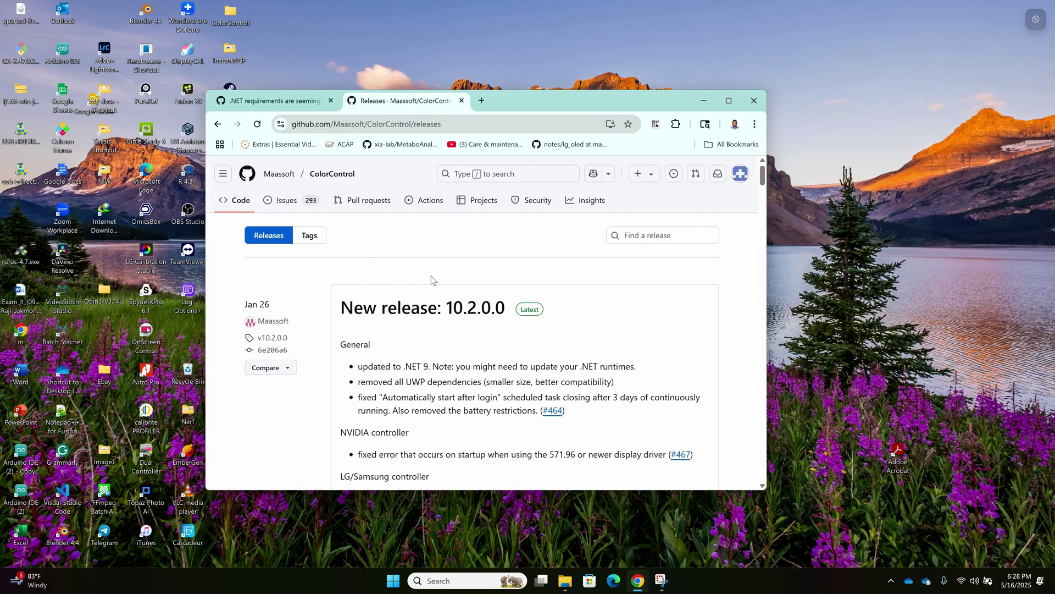
scroll(441, 365, down, 8)
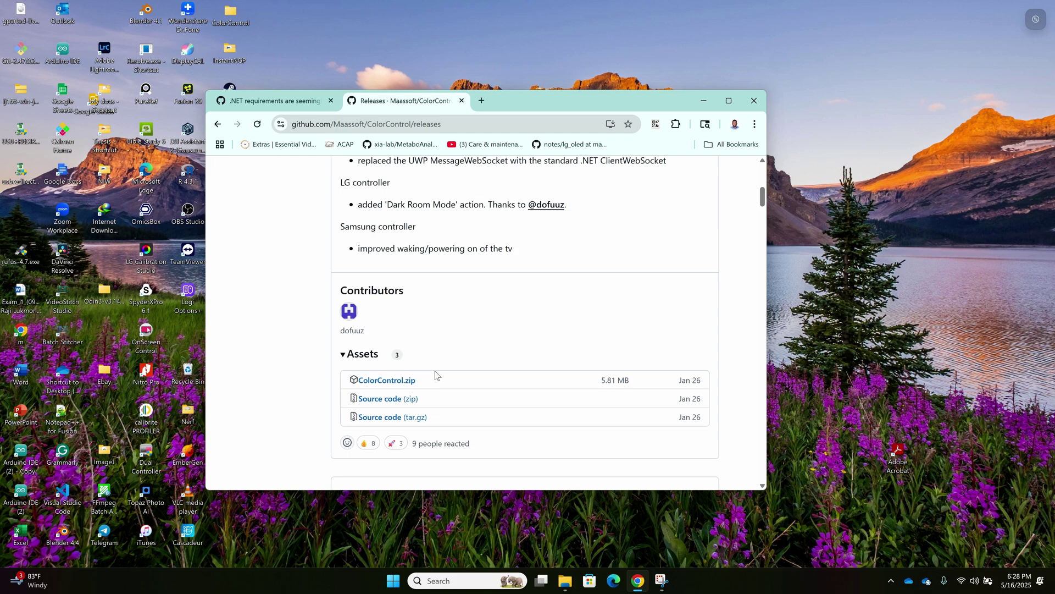
click(374, 383)
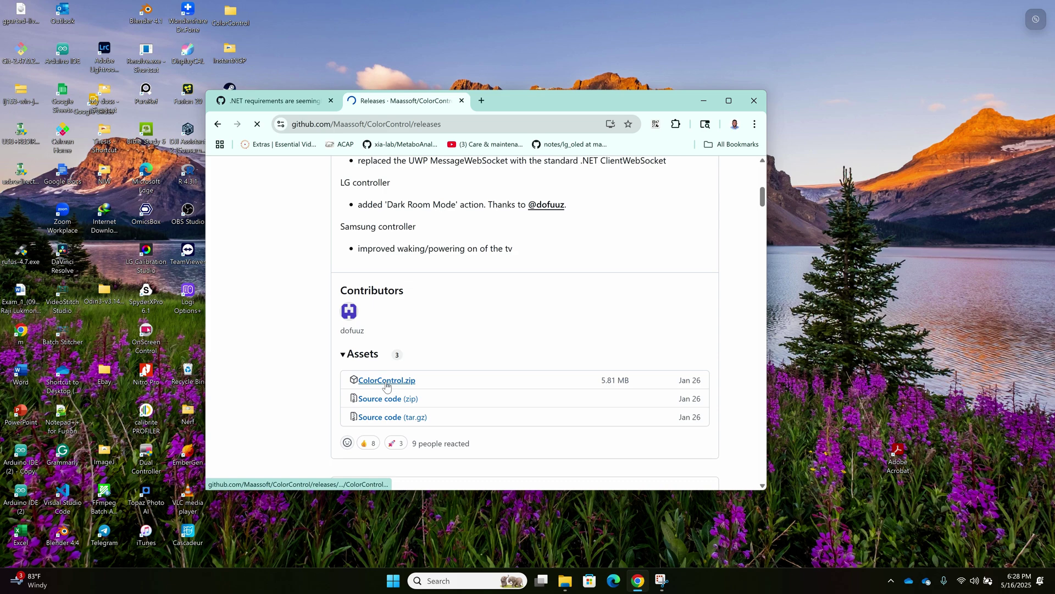
click(532, 336)
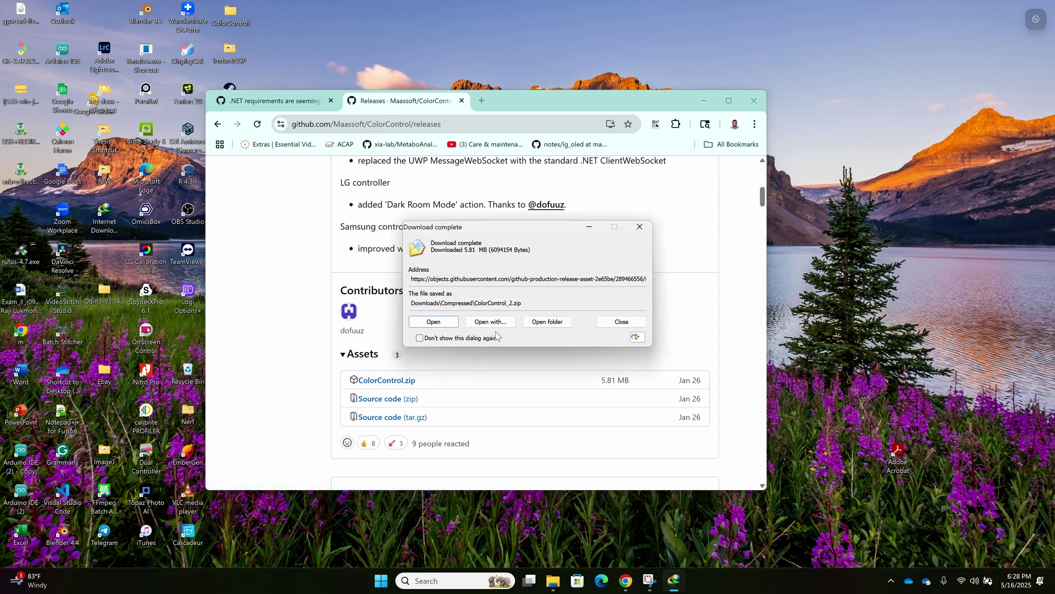
Extract ColorControl_3.zip with WinRAR and move its ColorControl folder onto the desktop.
click(552, 322)
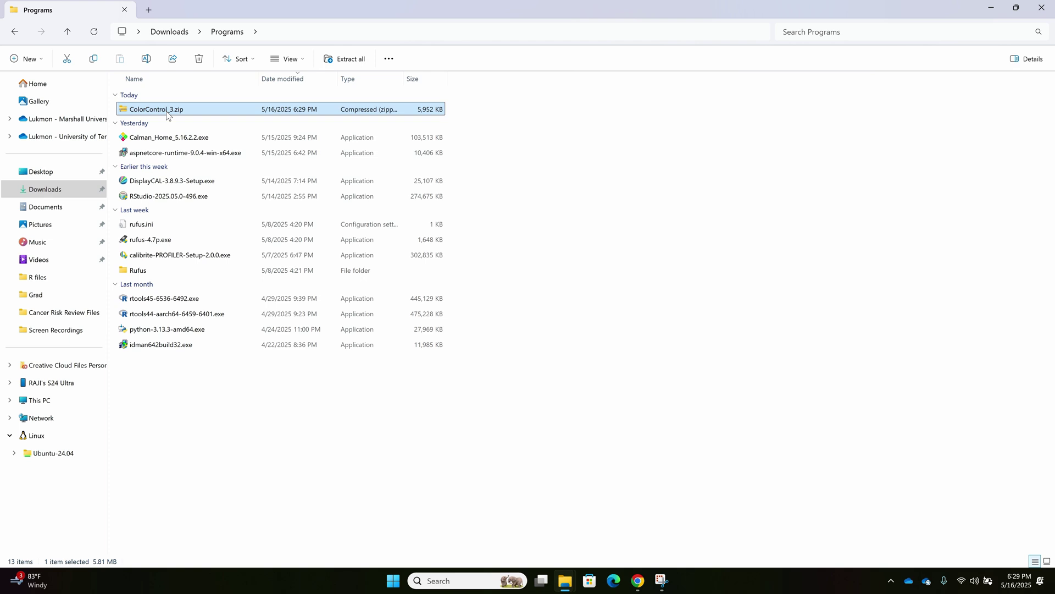
right_click(165, 110)
mouse_move(247, 354)
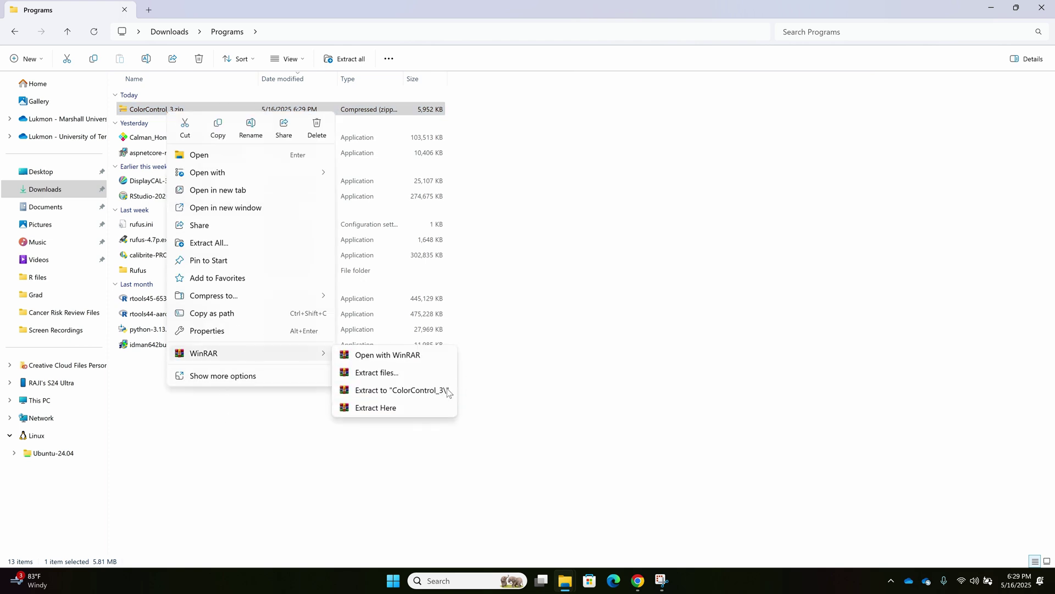
click(418, 391)
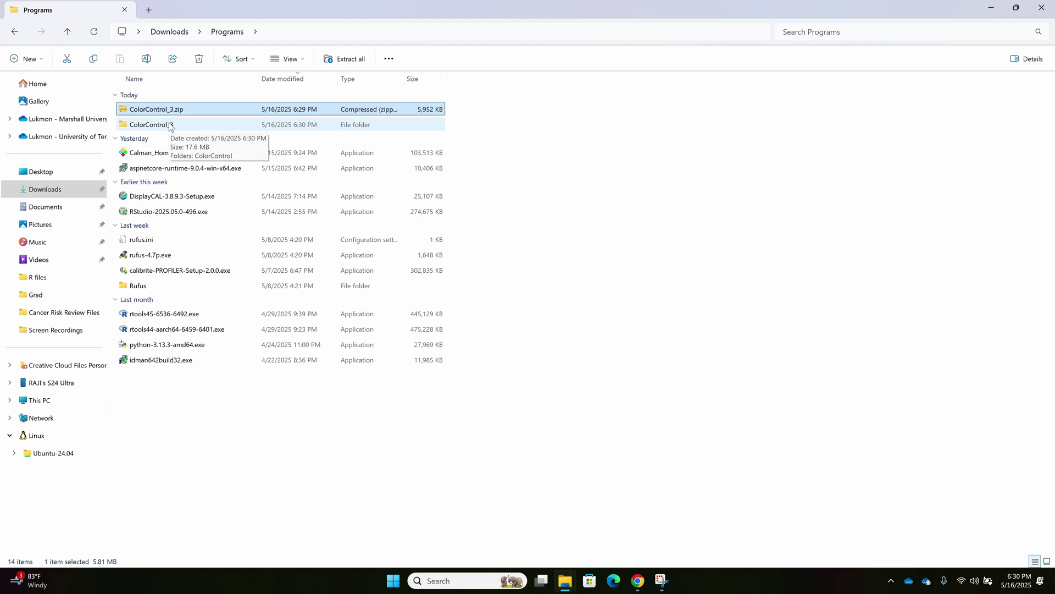
click(1015, 7)
double_click(431, 256)
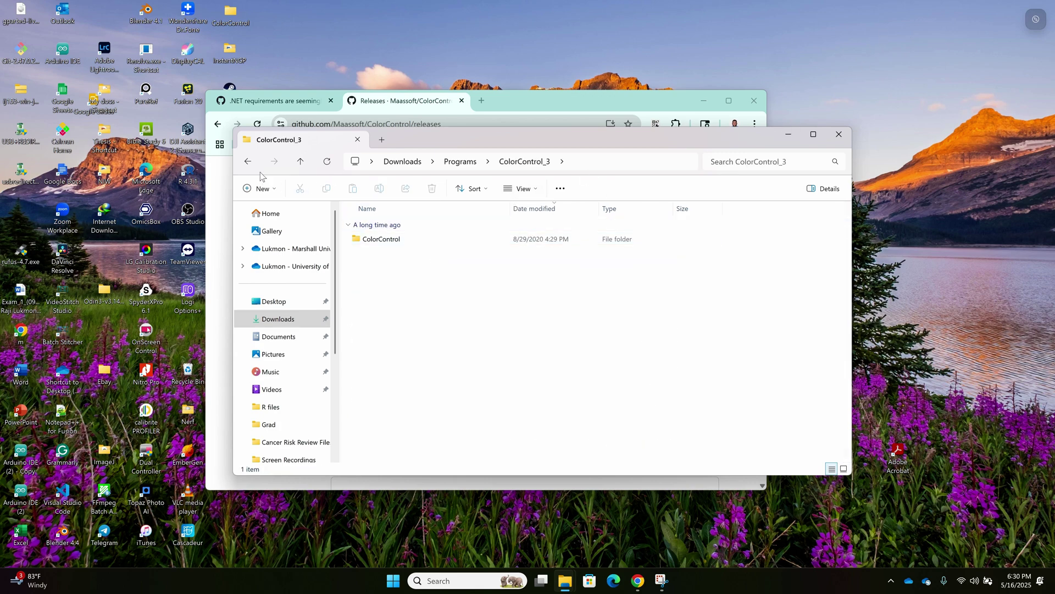
drag(374, 244, 845, 80)
Download and install Windows Desktop Runtime 9.0.4 (x64), then return to the requirements issue.
click(269, 101)
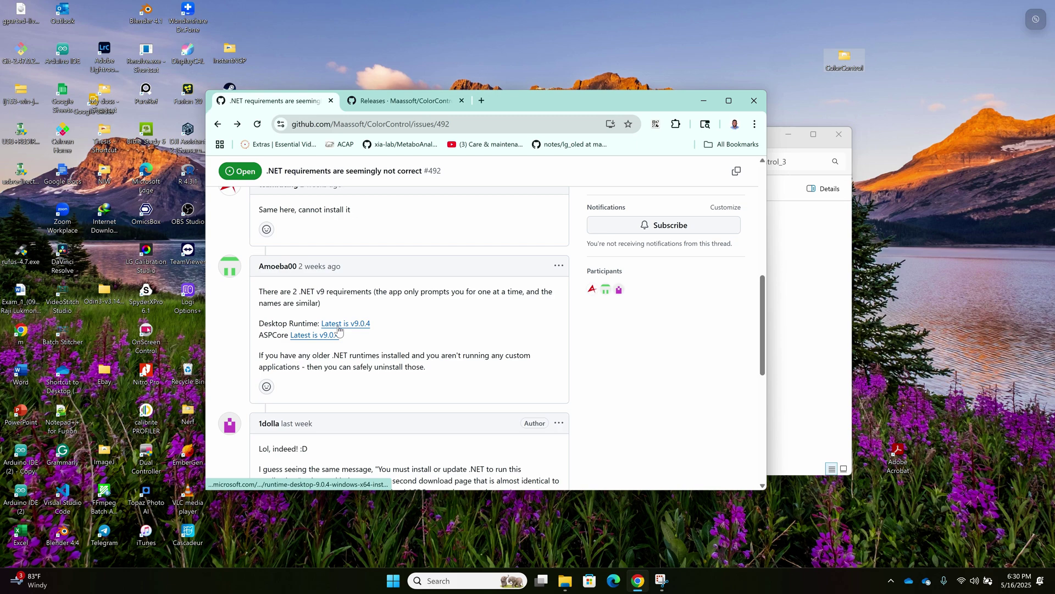
click(343, 327)
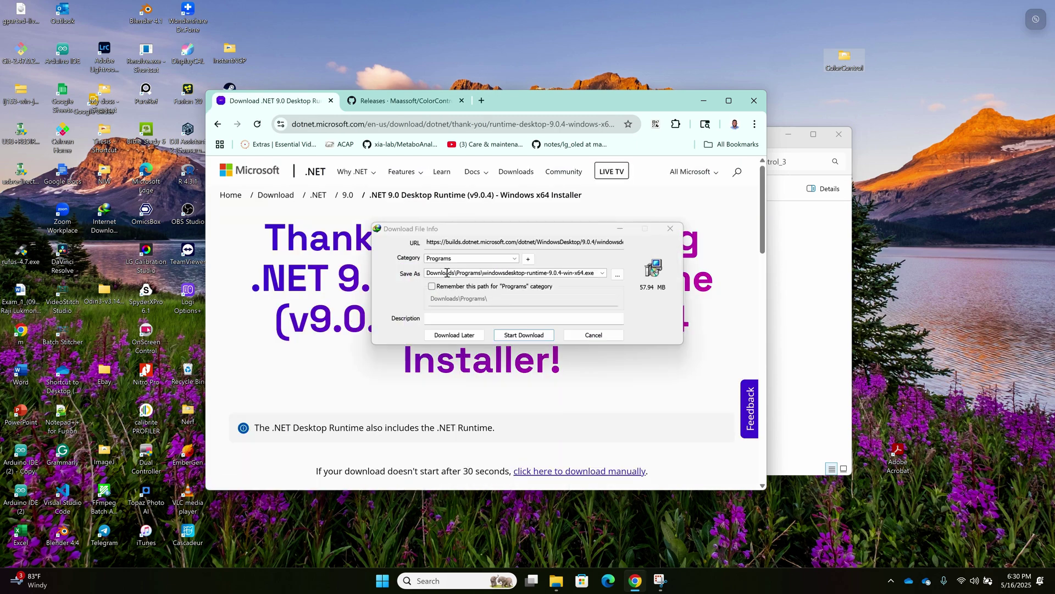
click(519, 337)
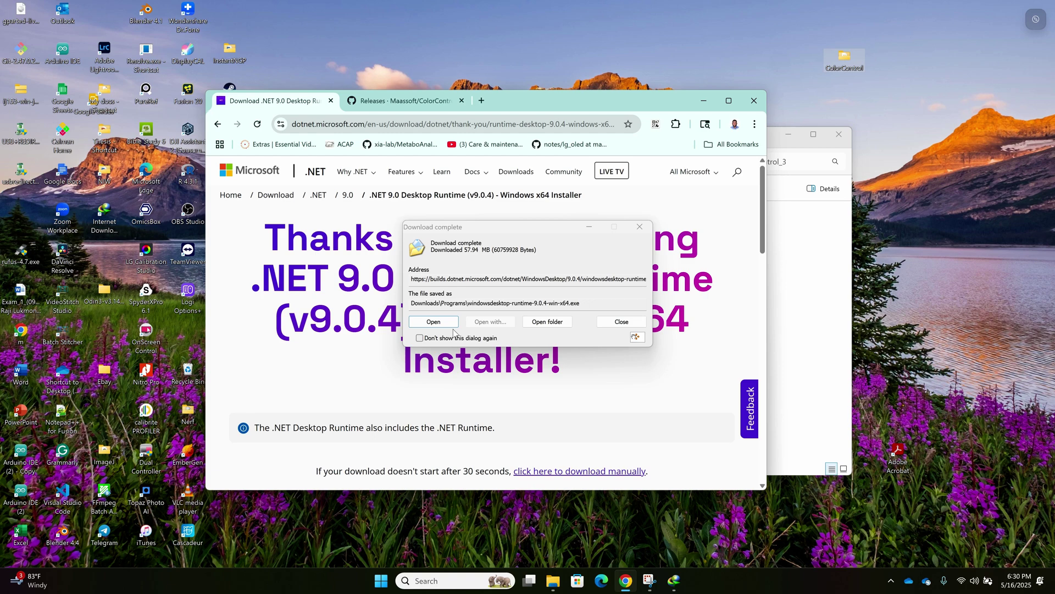
click(434, 322)
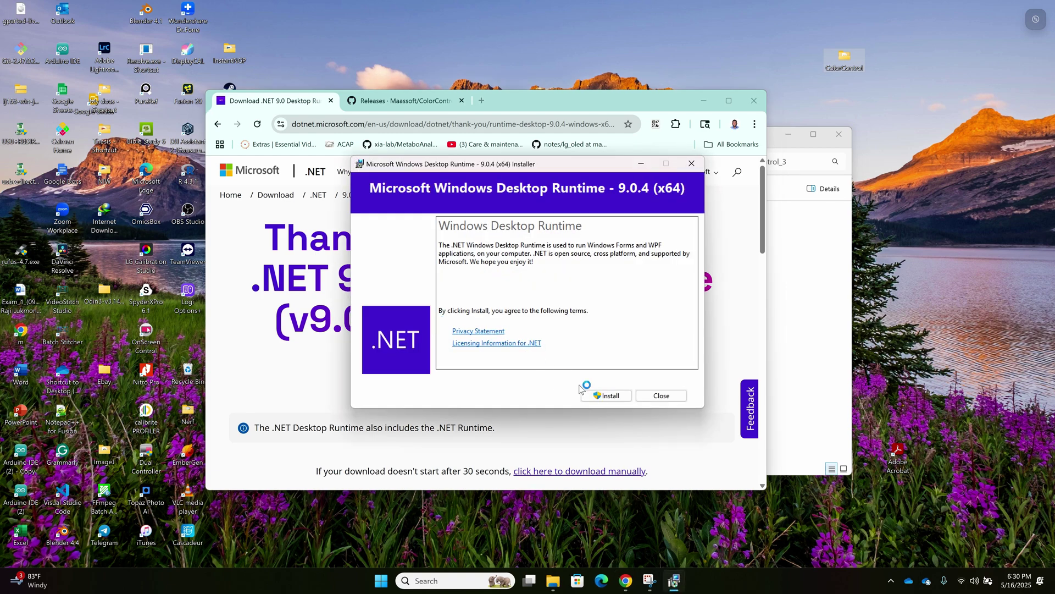
click(604, 396)
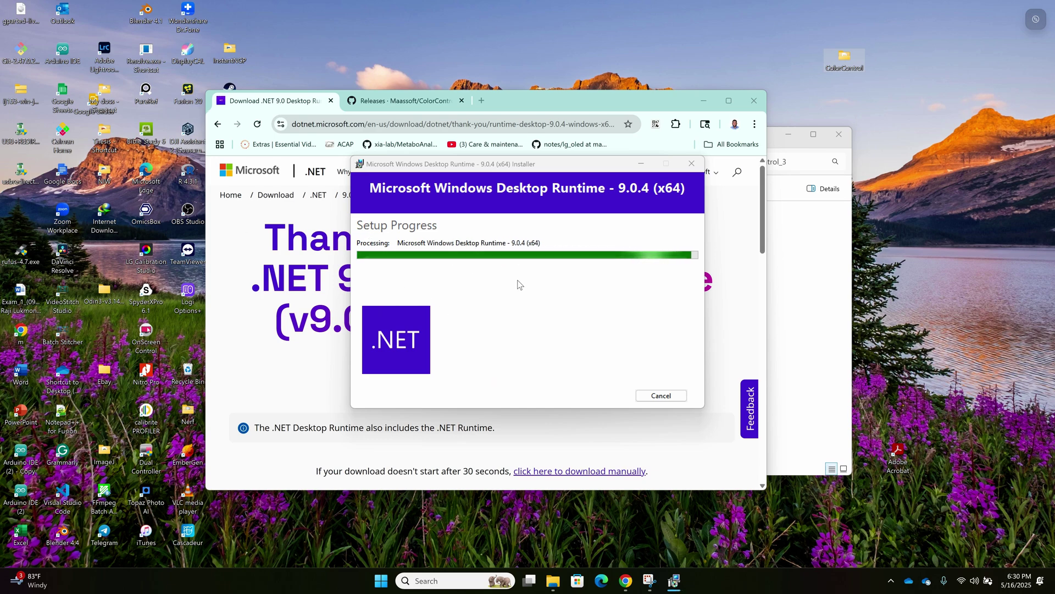
click(218, 125)
Download the ASP.NET Core Runtime 9.0.4 installer, accept the licence and install it.
click(217, 126)
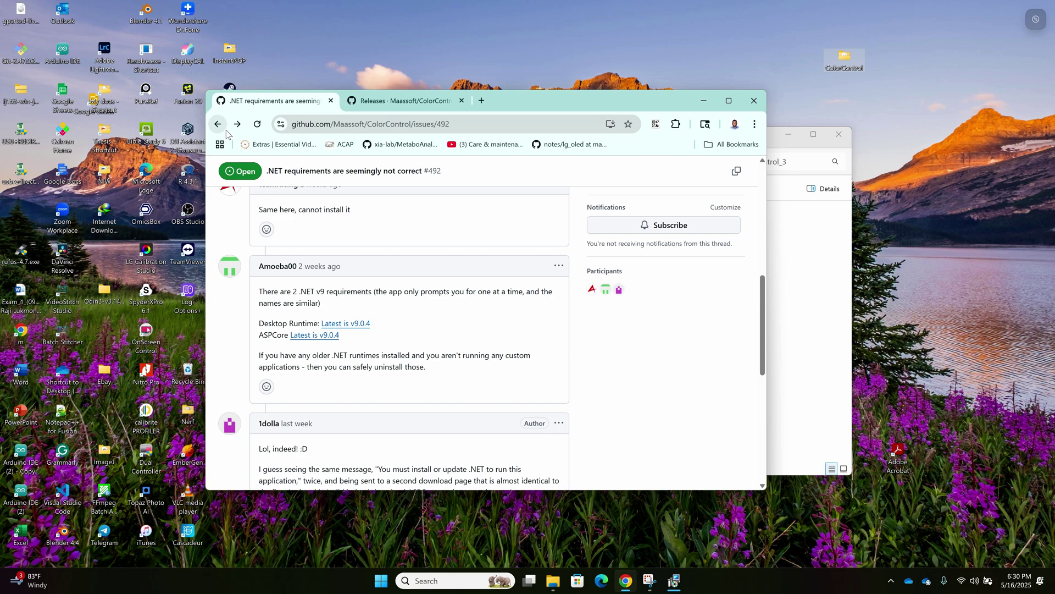
click(317, 336)
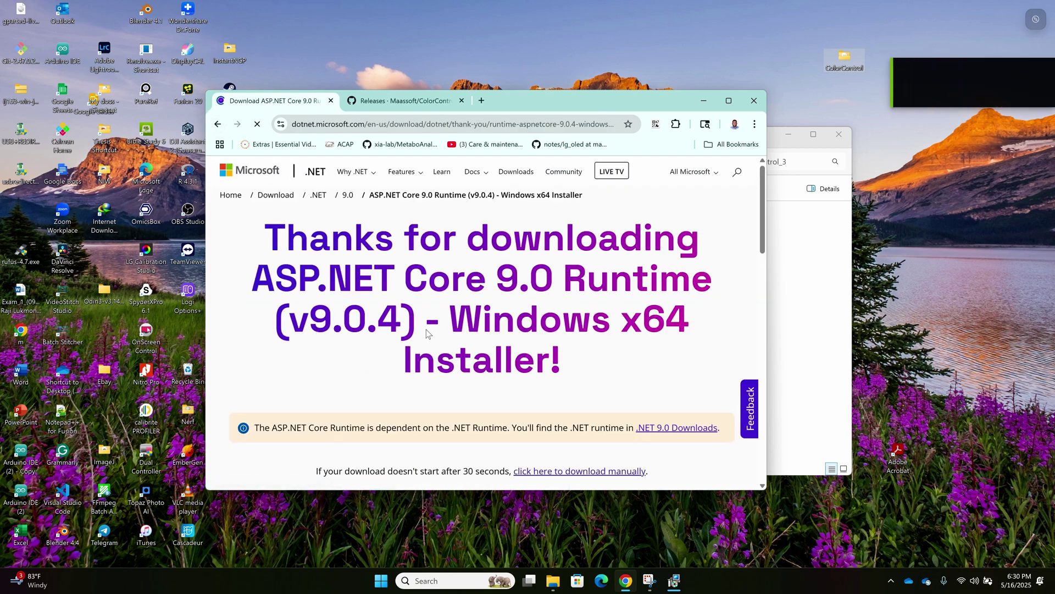
click(523, 336)
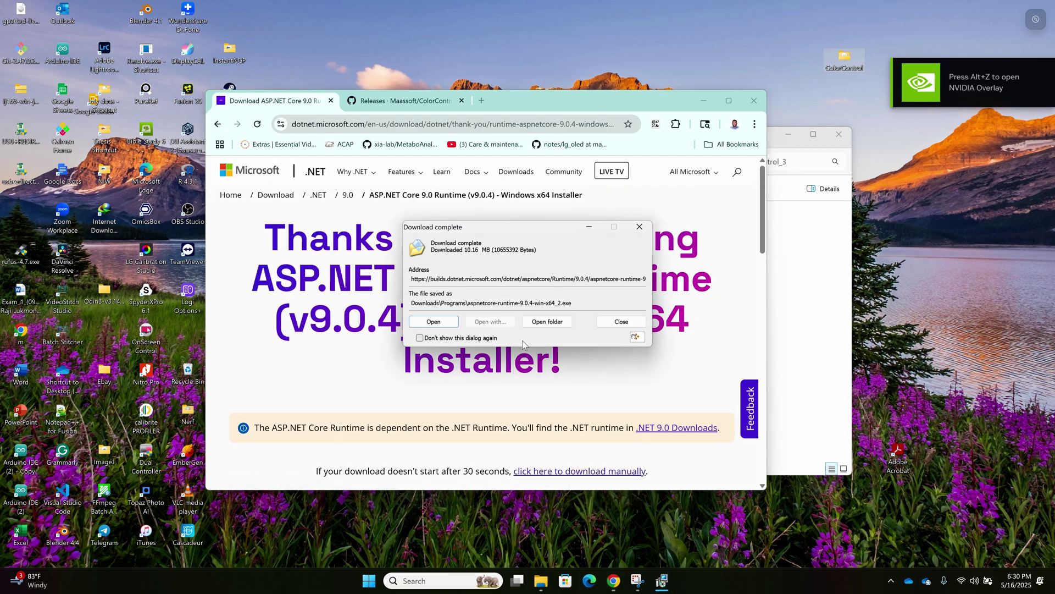
click(433, 322)
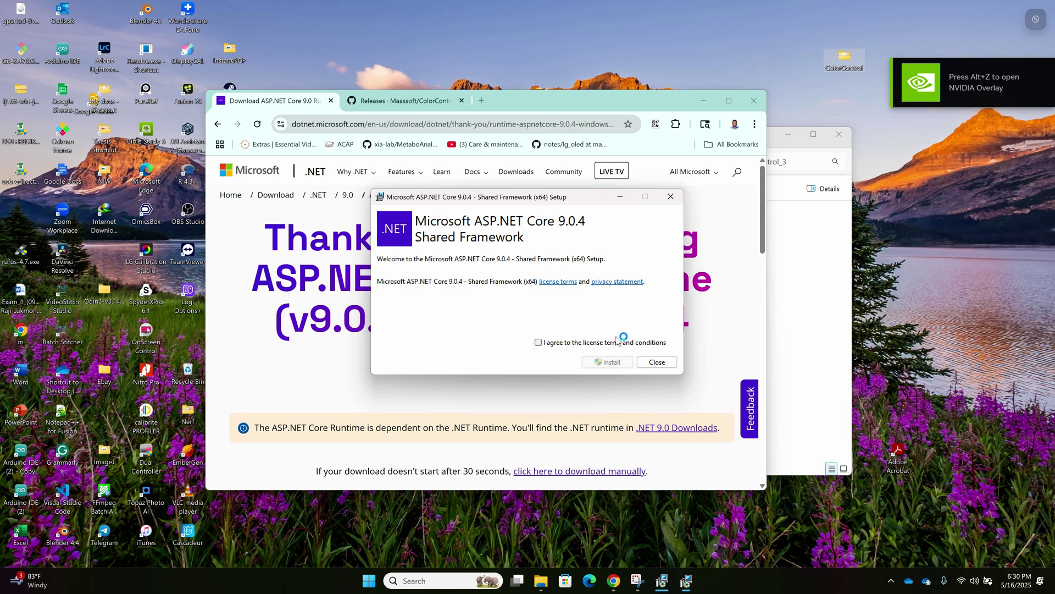
click(539, 343)
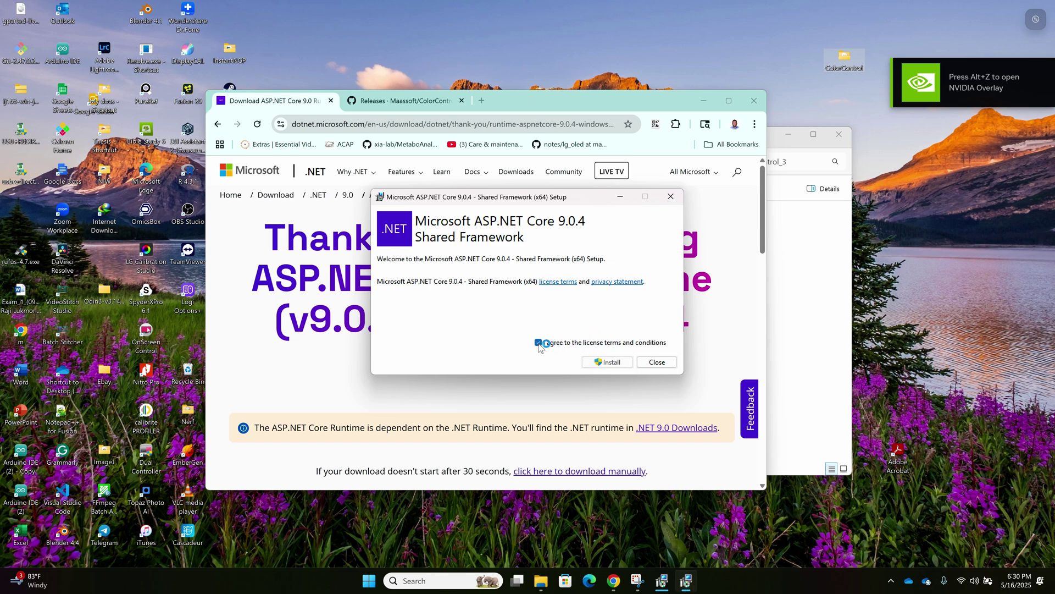
click(608, 362)
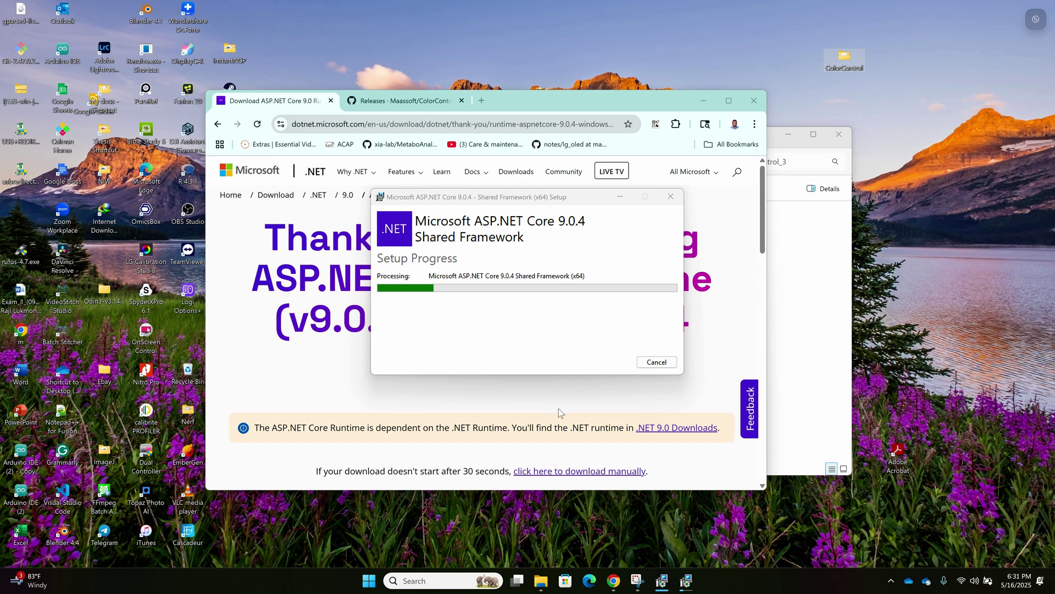
Close the finished ASP.NET Core and Desktop Runtime installer windows.
mouse_move(668, 585)
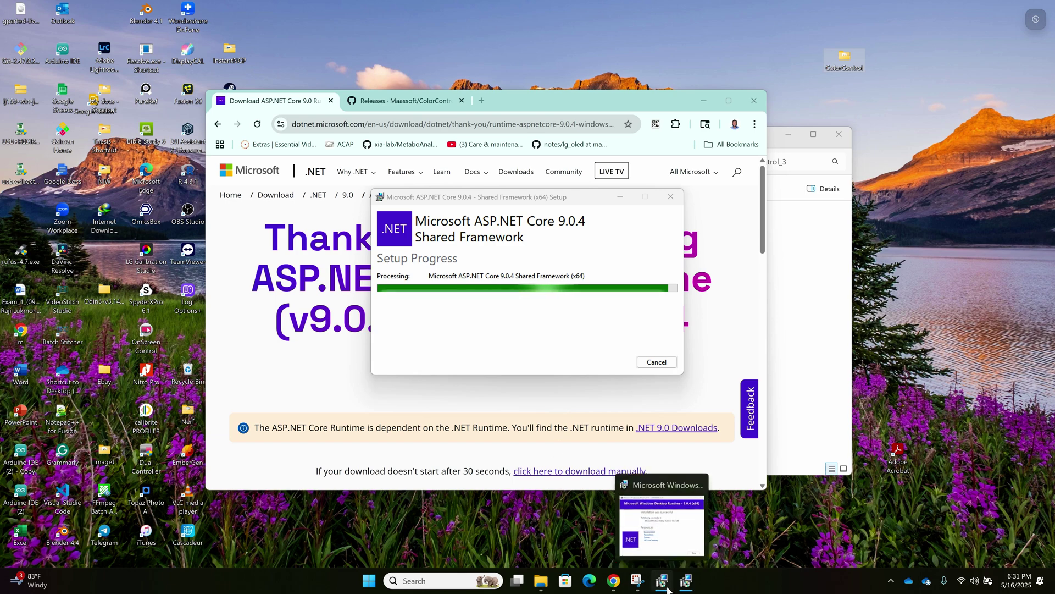
key(Return)
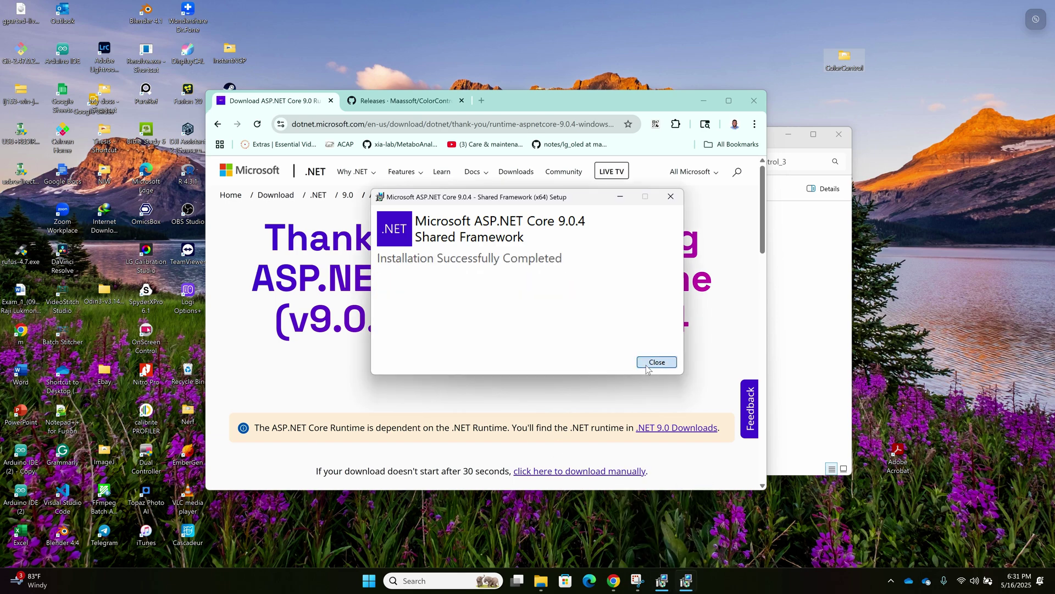
click(675, 582)
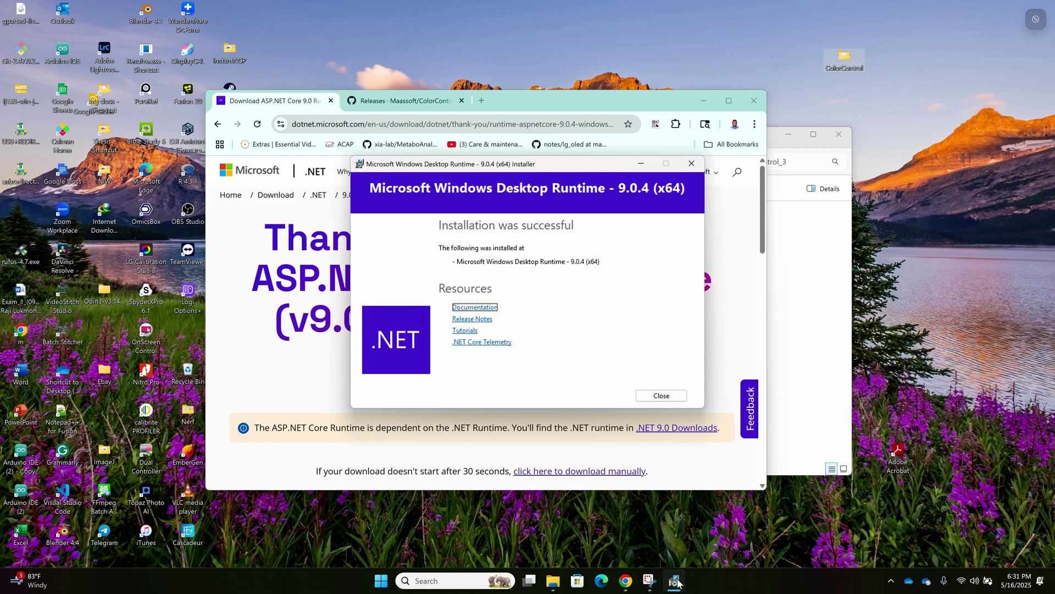
click(662, 397)
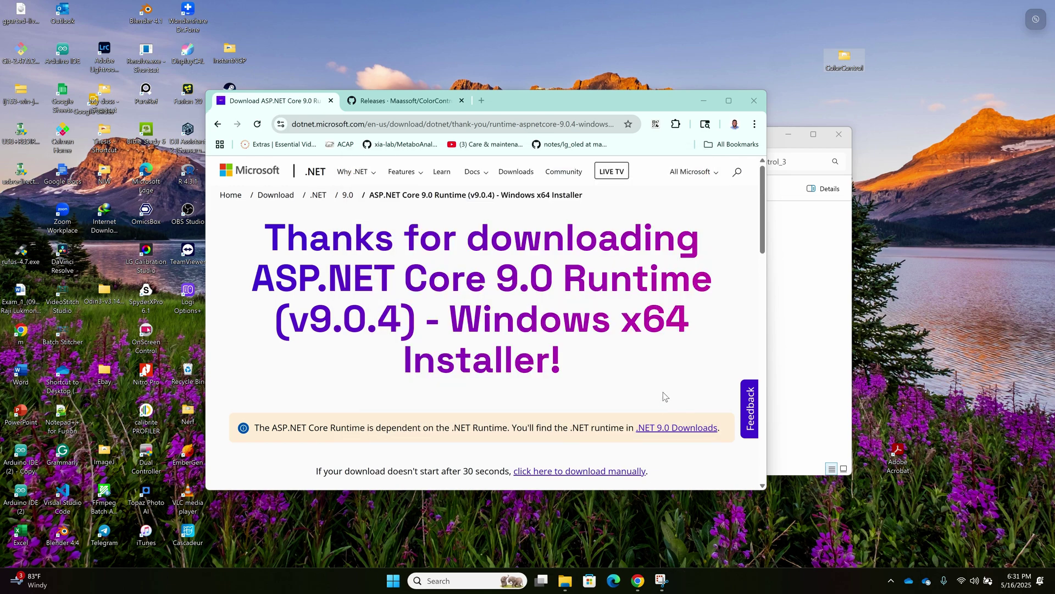
Clear the browser and Explorer away and place the ColorControl folder among the desktop icons.
click(755, 106)
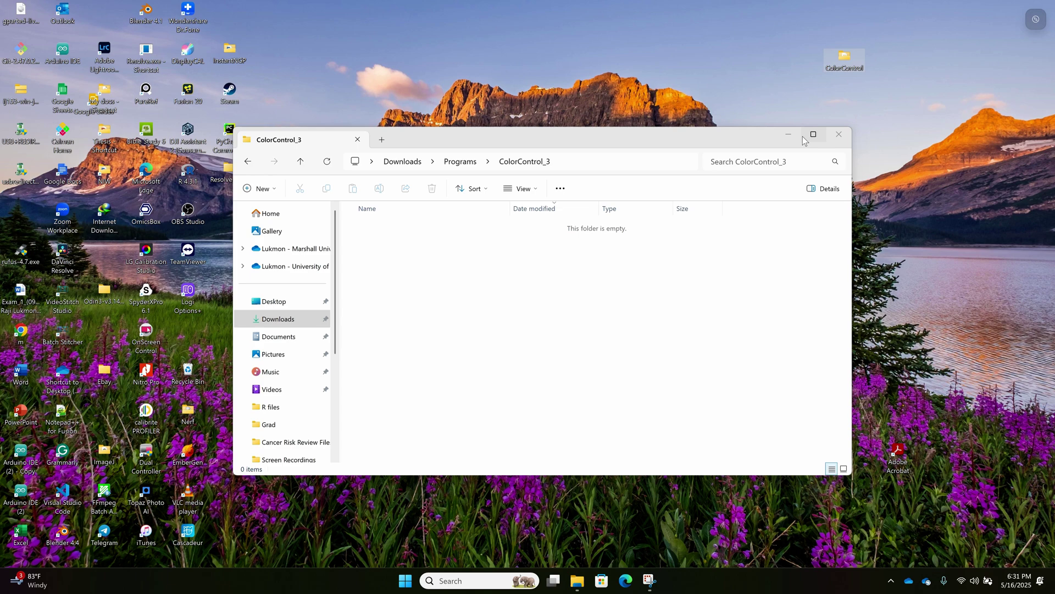
click(789, 135)
drag(852, 67, 232, 230)
Test-run ColorControl.exe, dismiss both no-TV warnings, then close ColorControl and File Explorer.
double_click(229, 228)
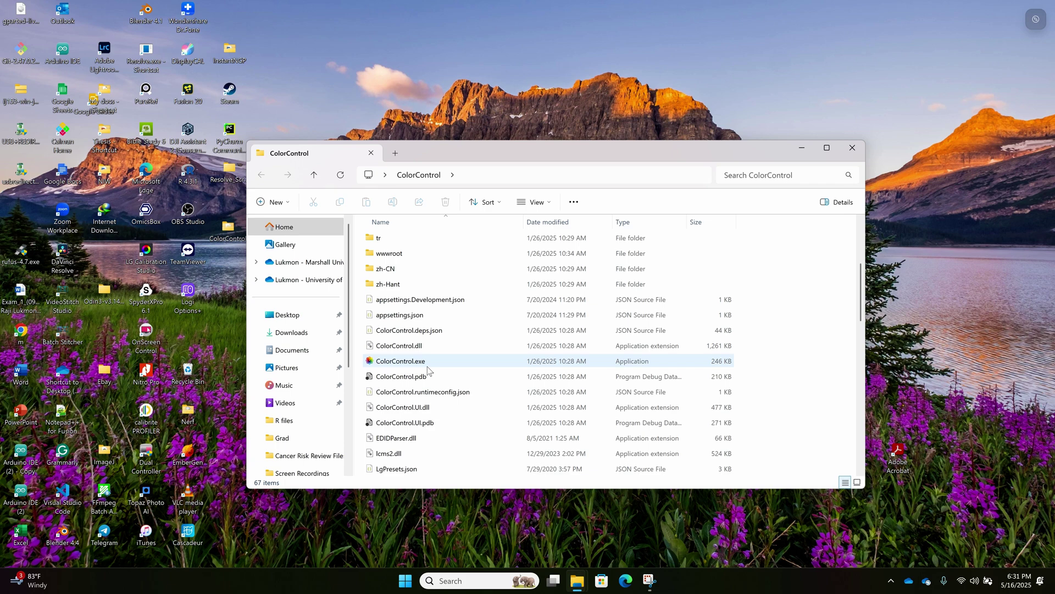
click(407, 363)
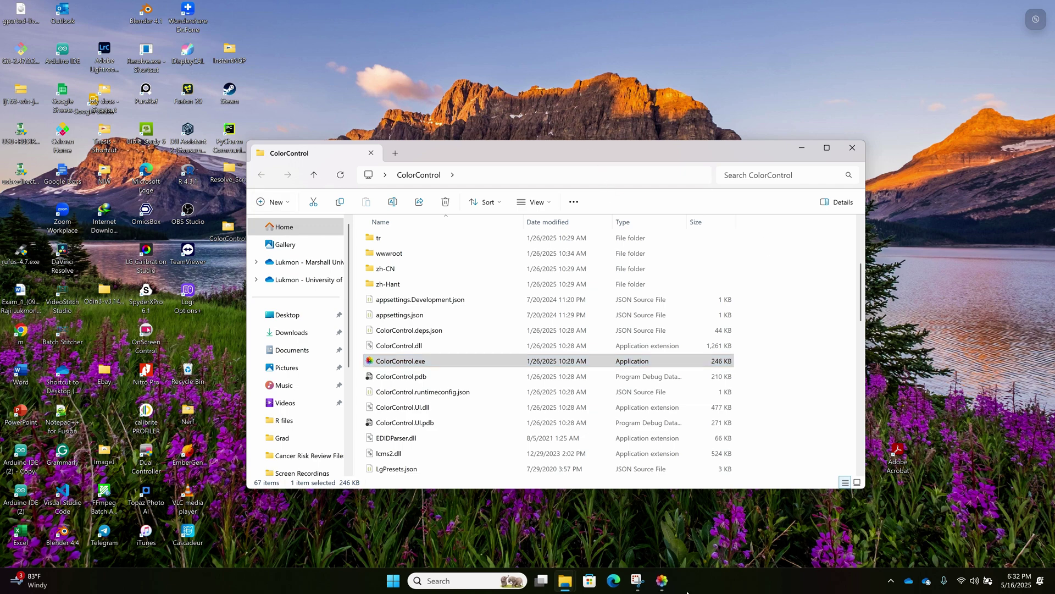
click(603, 328)
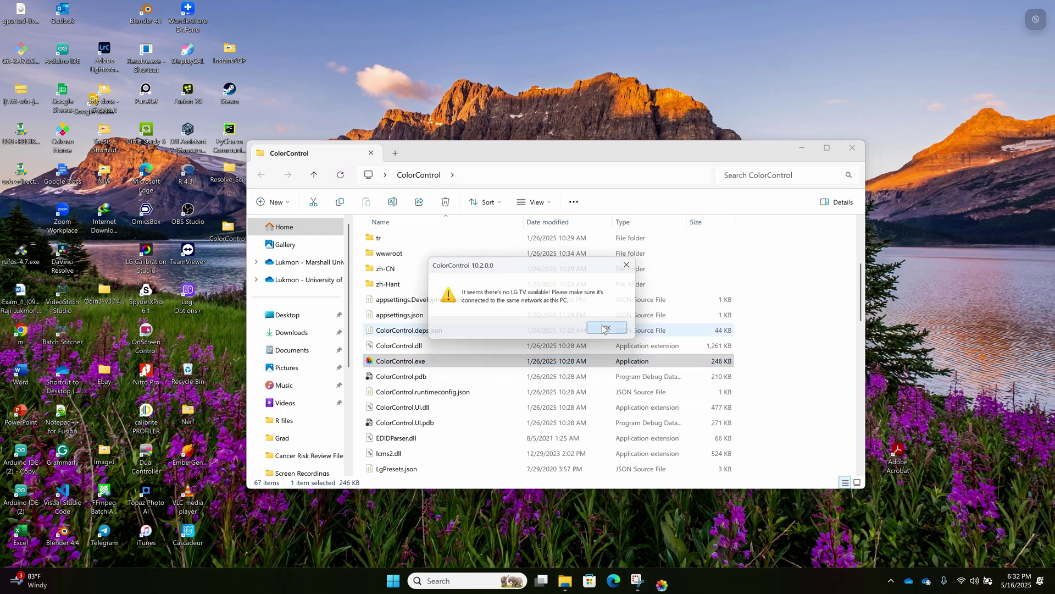
click(603, 328)
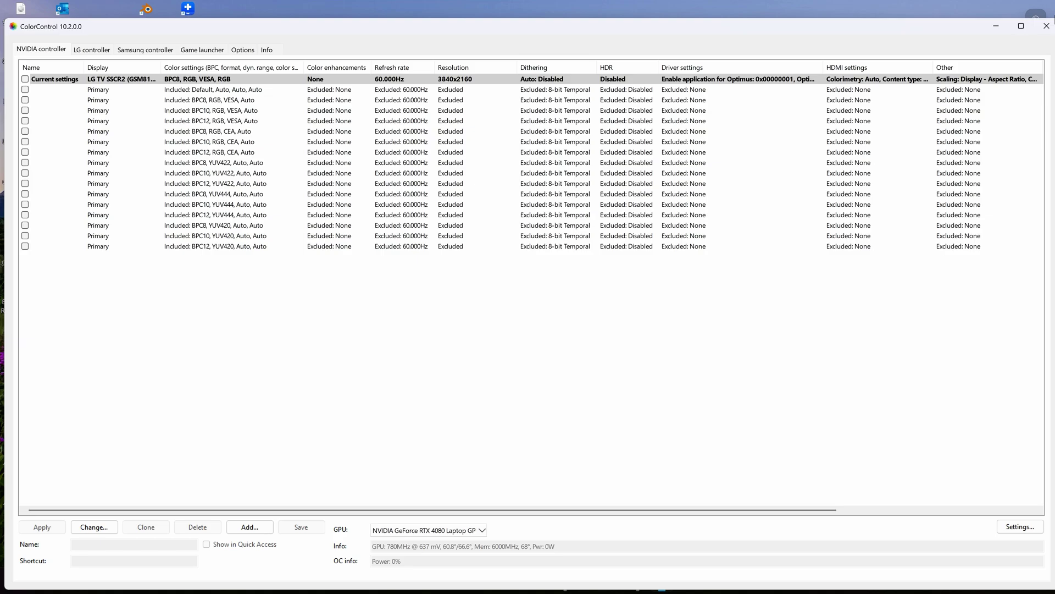
click(1047, 26)
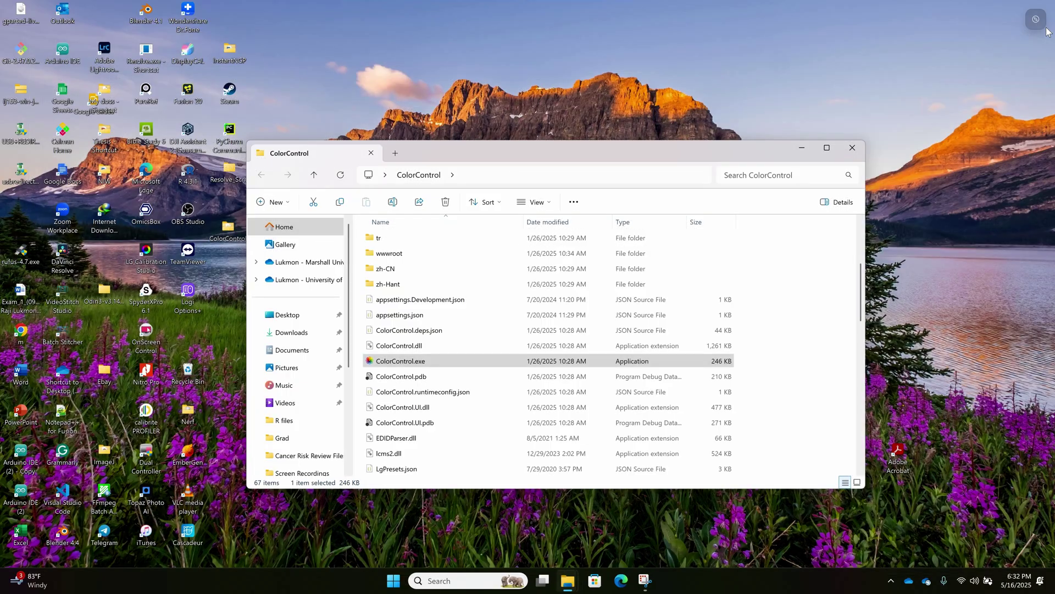
click(852, 147)
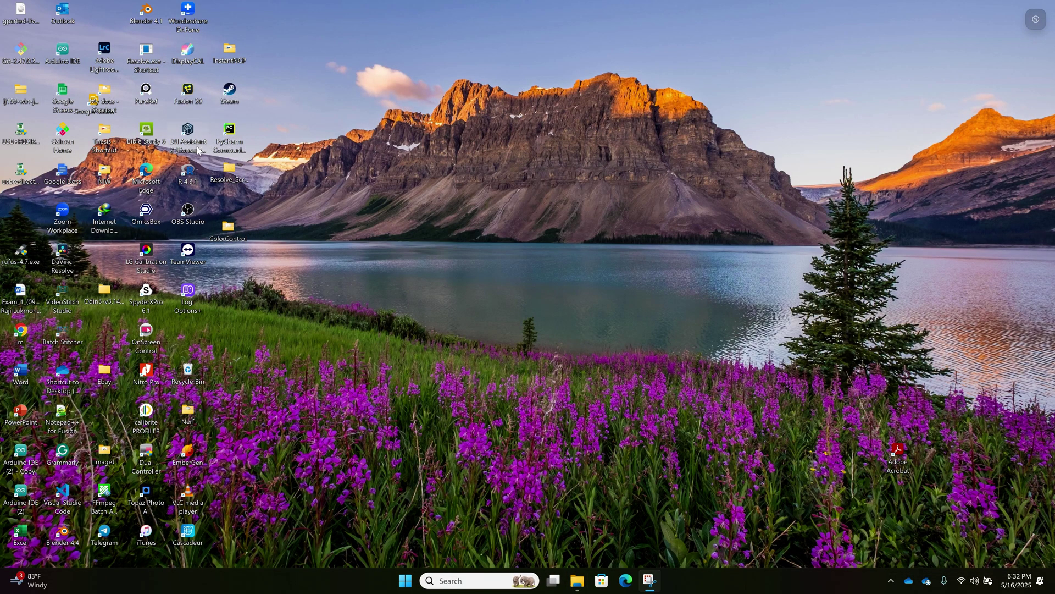
Relaunch ColorControl.exe from its folder and dismiss the no LG TV and no Samsung TV warnings.
double_click(234, 230)
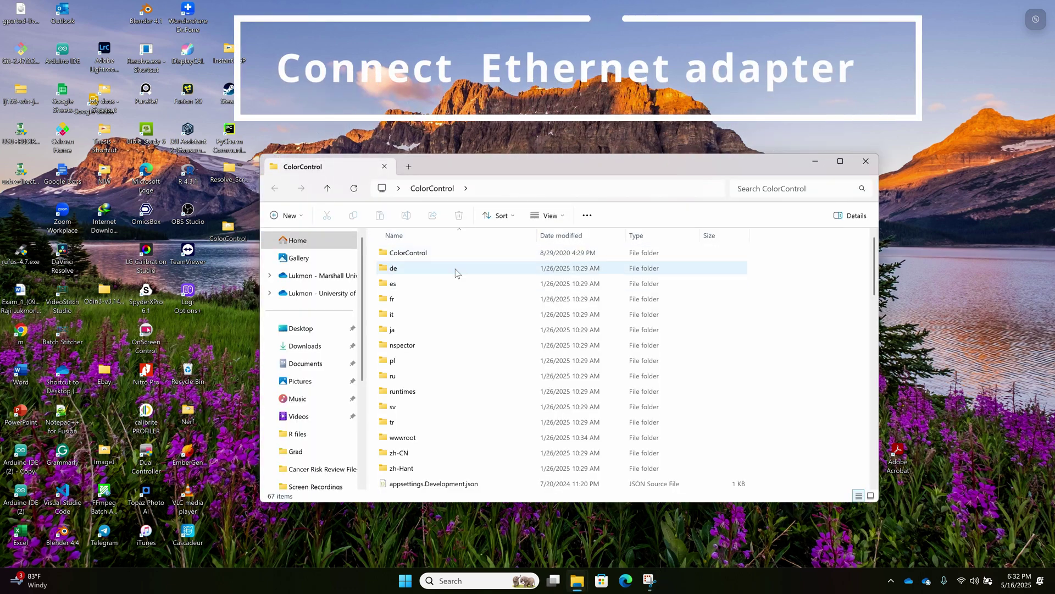
scroll(440, 297, down, 5)
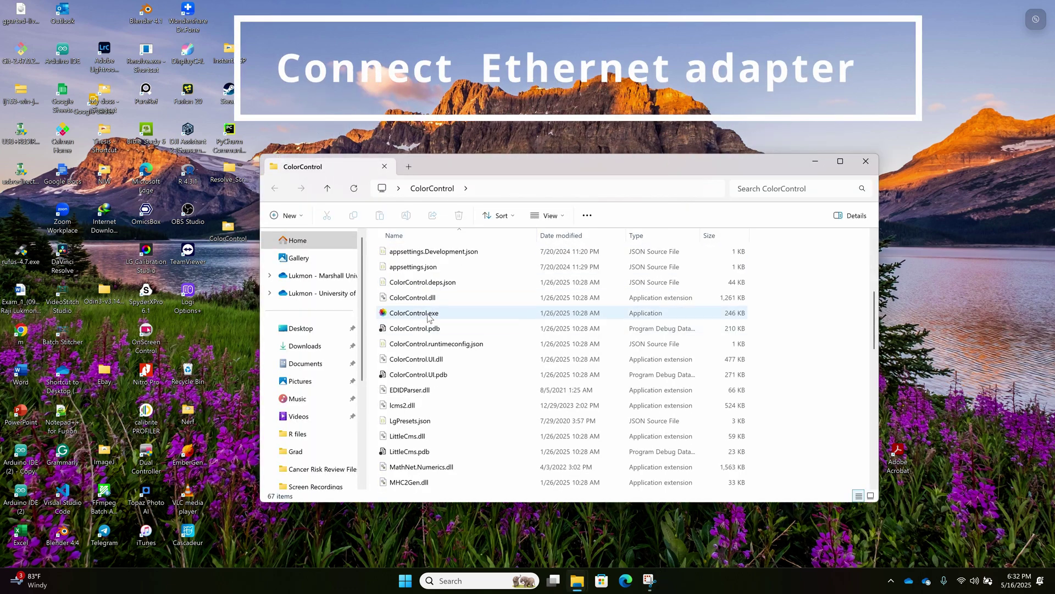
double_click(426, 315)
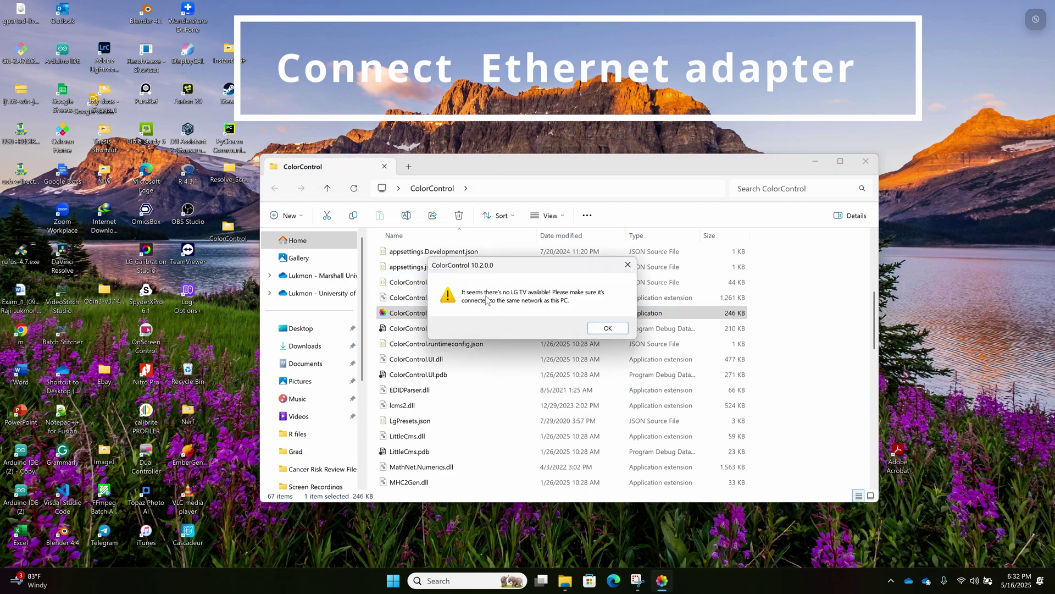
click(603, 329)
click(614, 330)
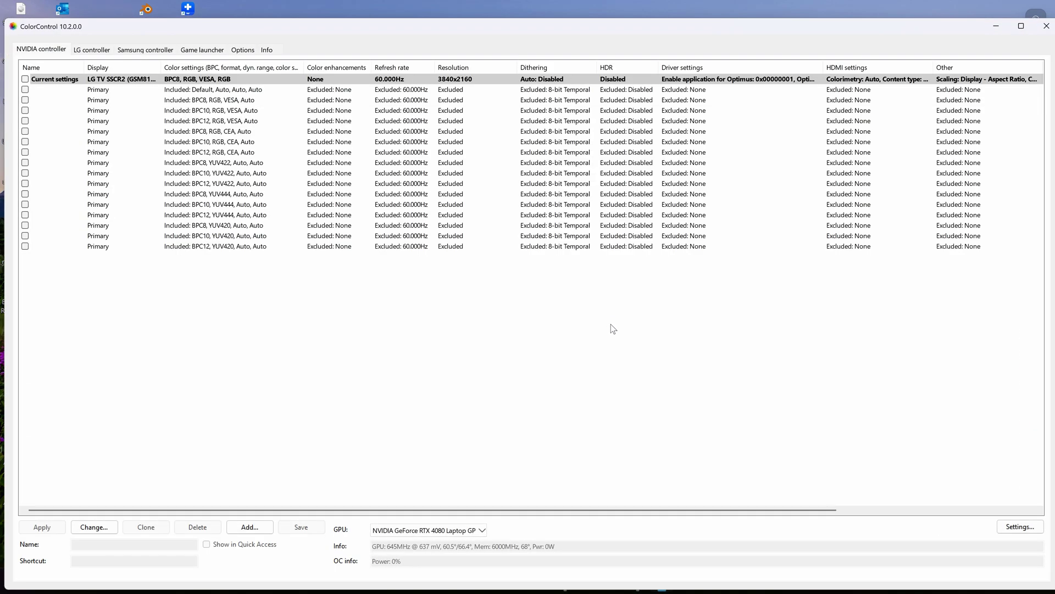
Switch to the LG controller page and refresh devices, acknowledging that no LG TV was found.
click(107, 52)
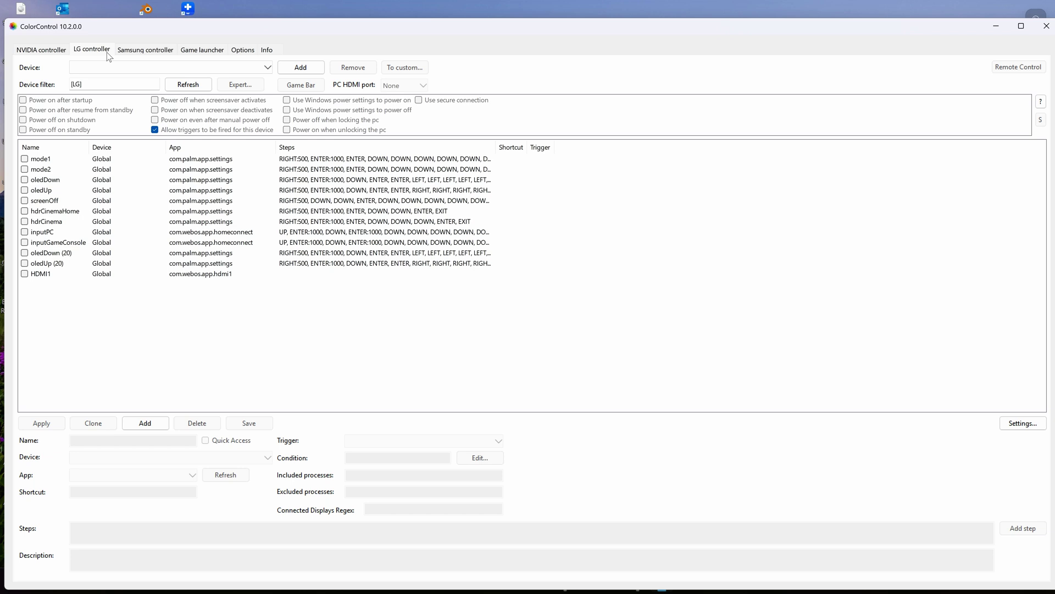
click(186, 88)
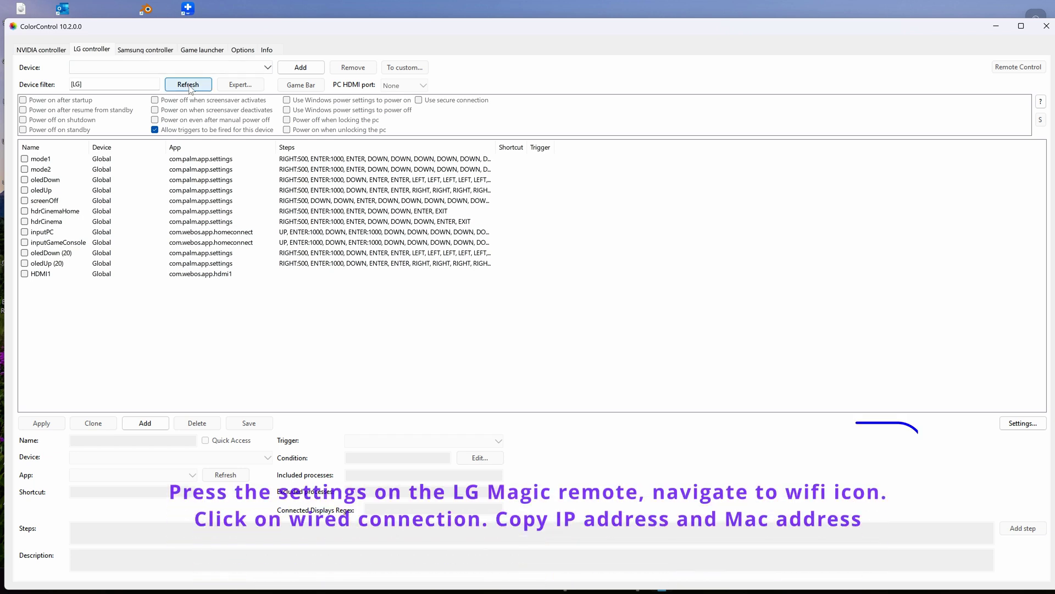
click(185, 89)
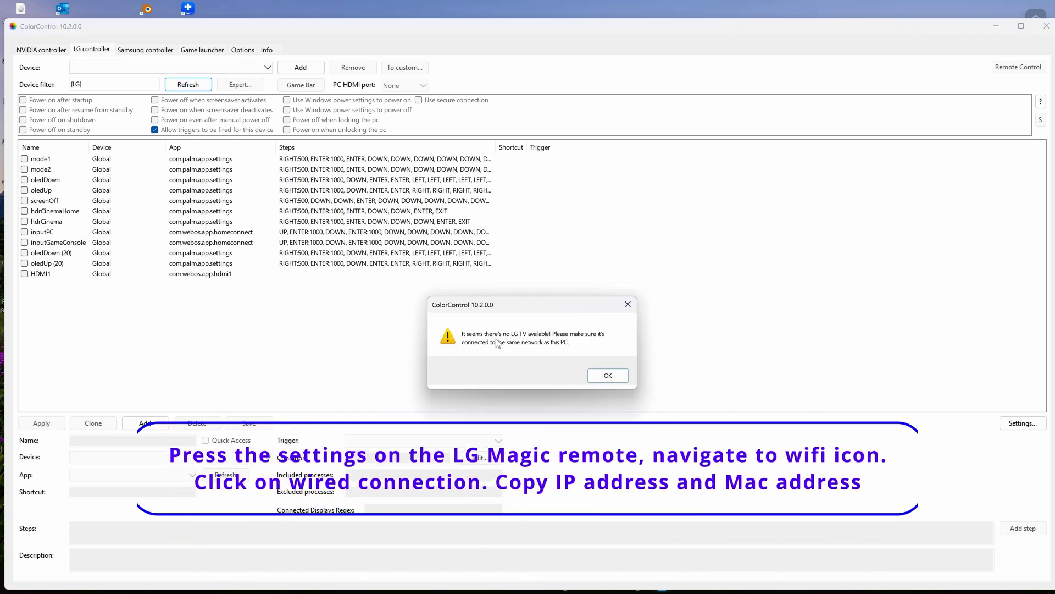
click(605, 374)
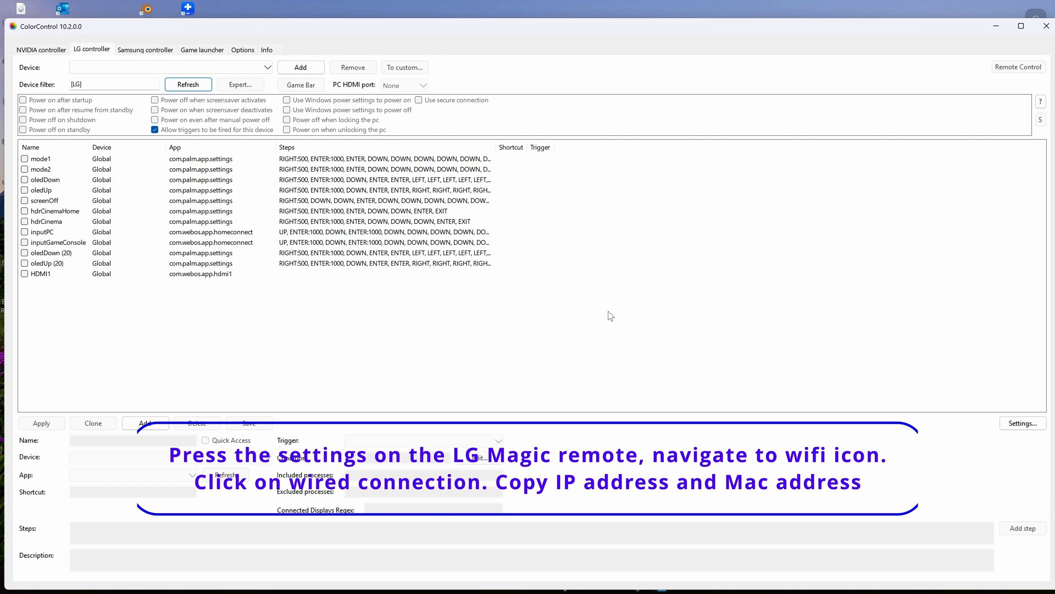
Manually add a TV named 'LG OLED C3' with its IP and MAC addresses.
click(311, 70)
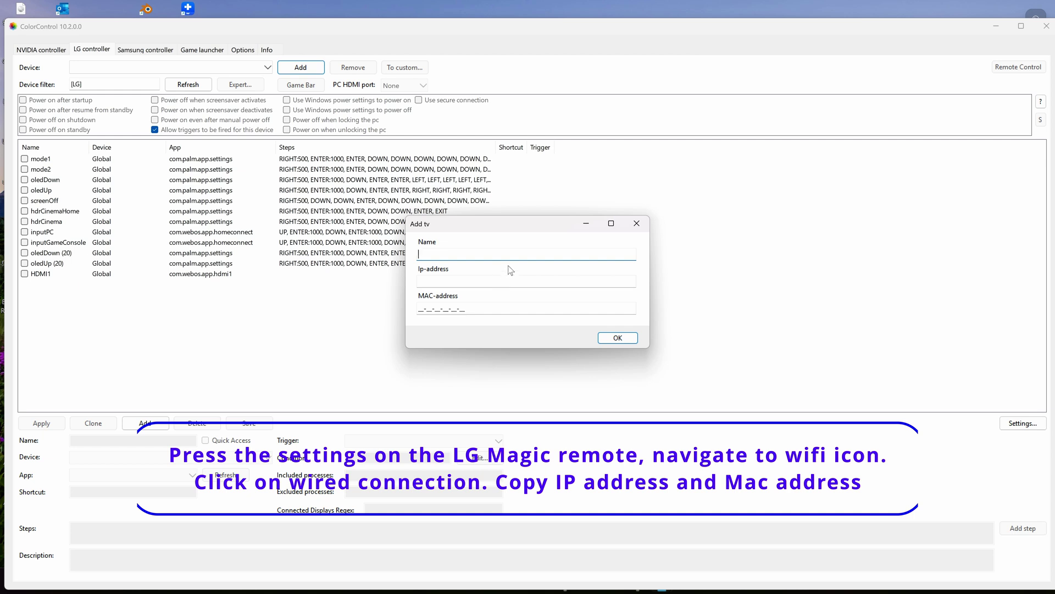
text(LG OLED C3)
click(442, 280)
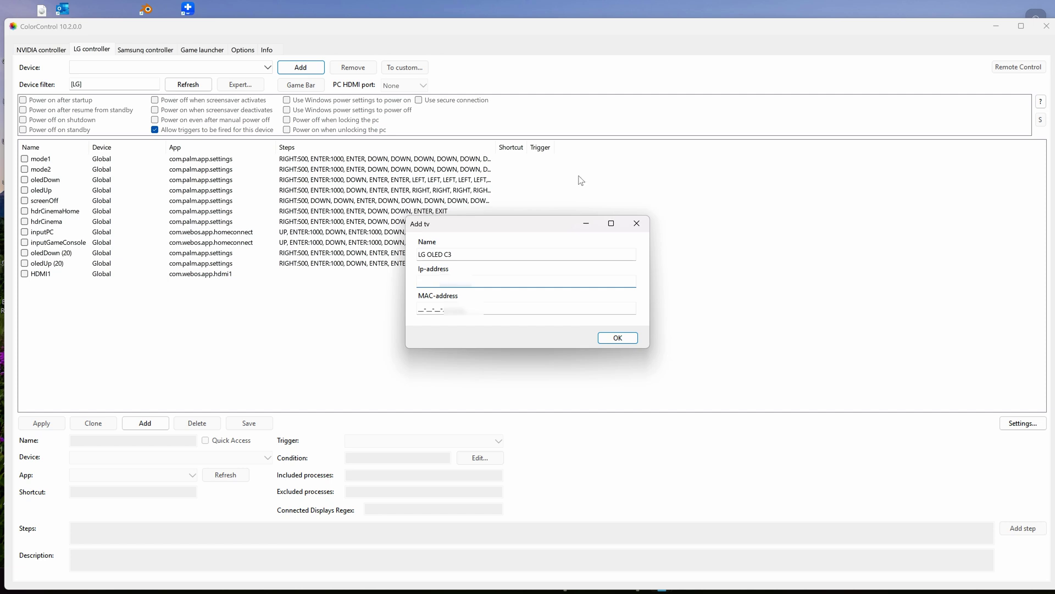
key(ctrl+v)
click(420, 309)
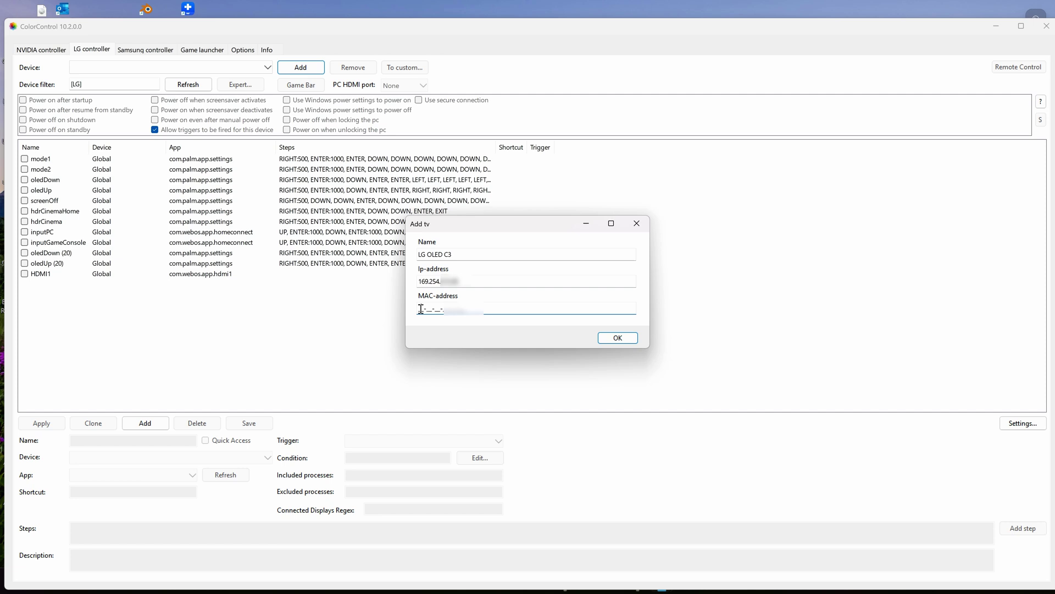
click(616, 337)
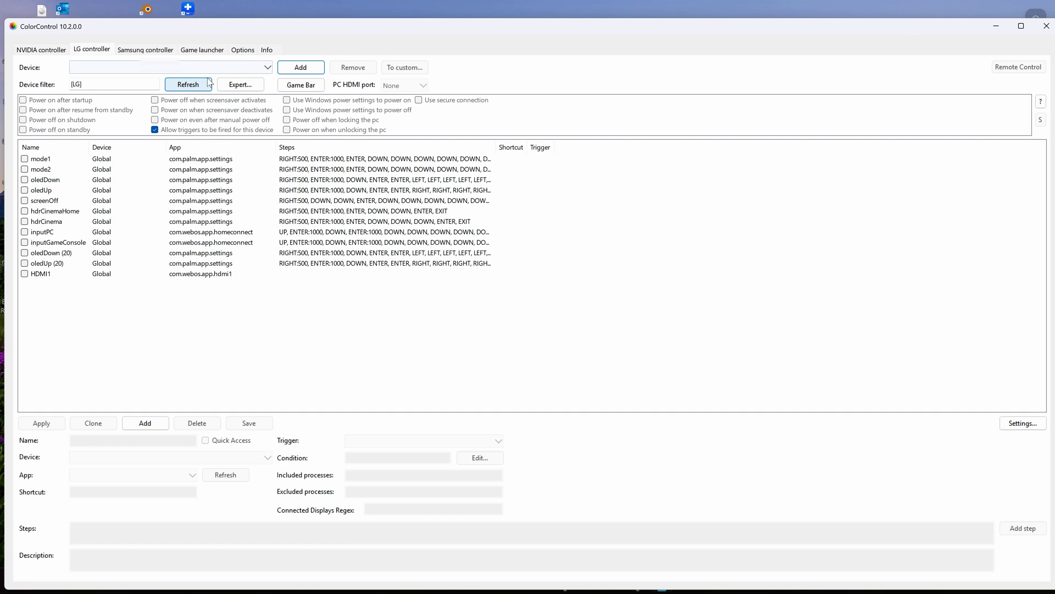
Refresh so ColorControl connects to LG OLED C3 and shows app names like Settings and Home Hub.
click(176, 85)
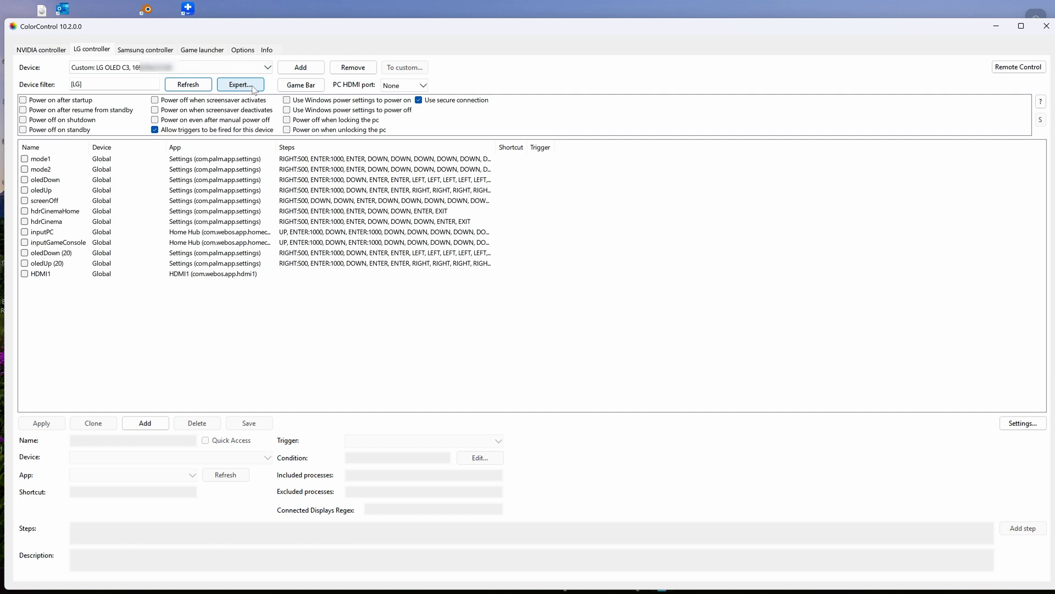
Turn on Enable Full Service Menu under Expert settings, accepting the warning and 'Setting applied.' messages.
click(290, 87)
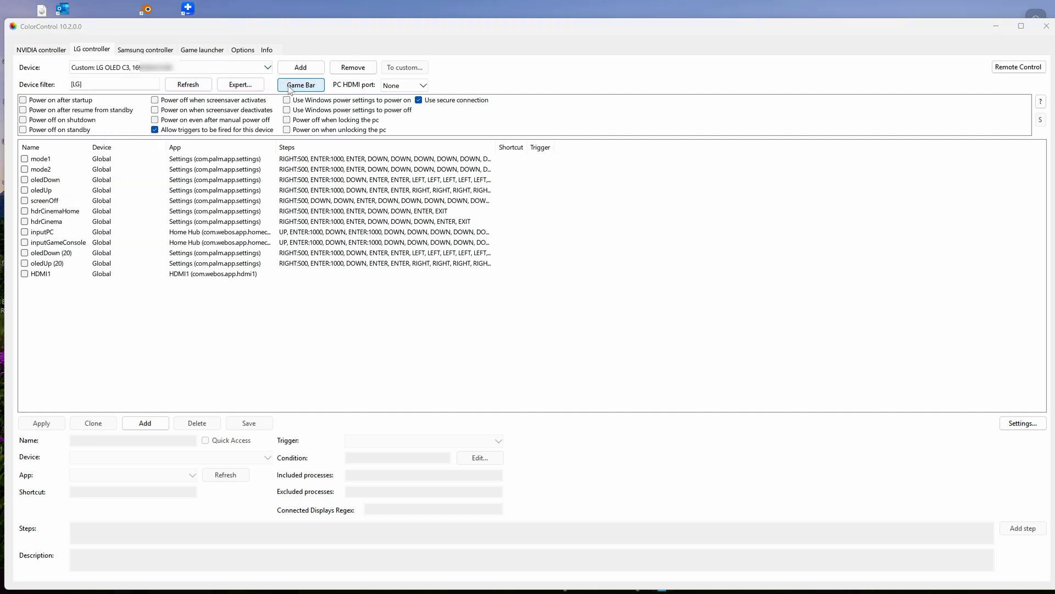
click(234, 87)
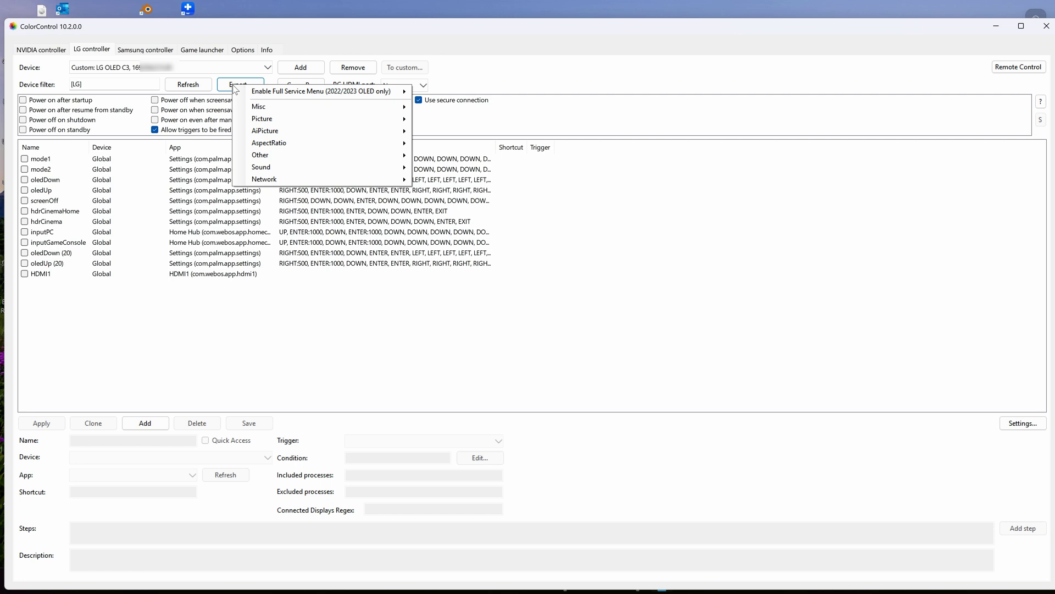
mouse_move(307, 92)
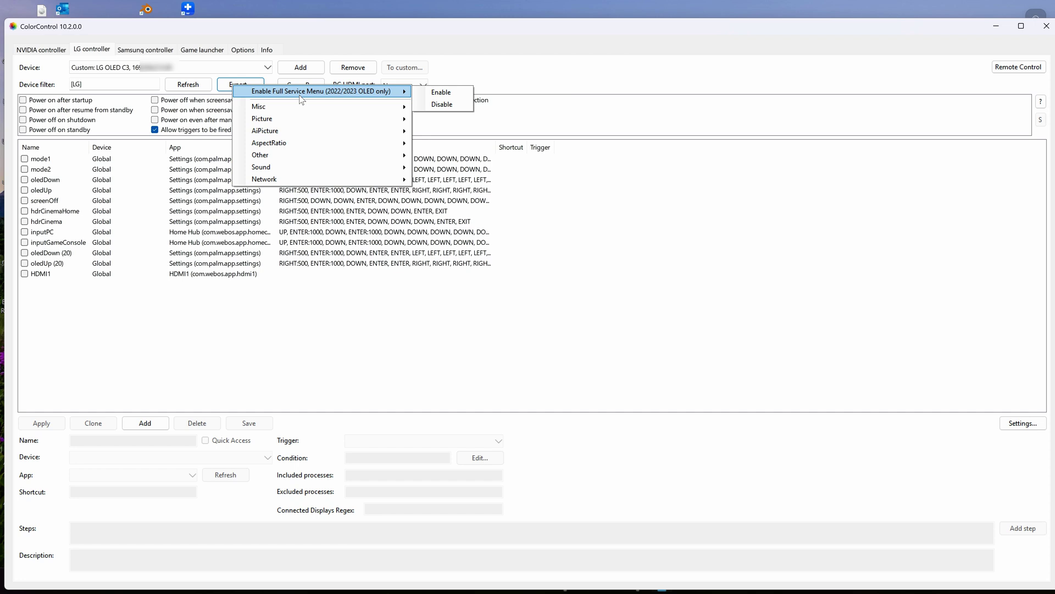
click(440, 95)
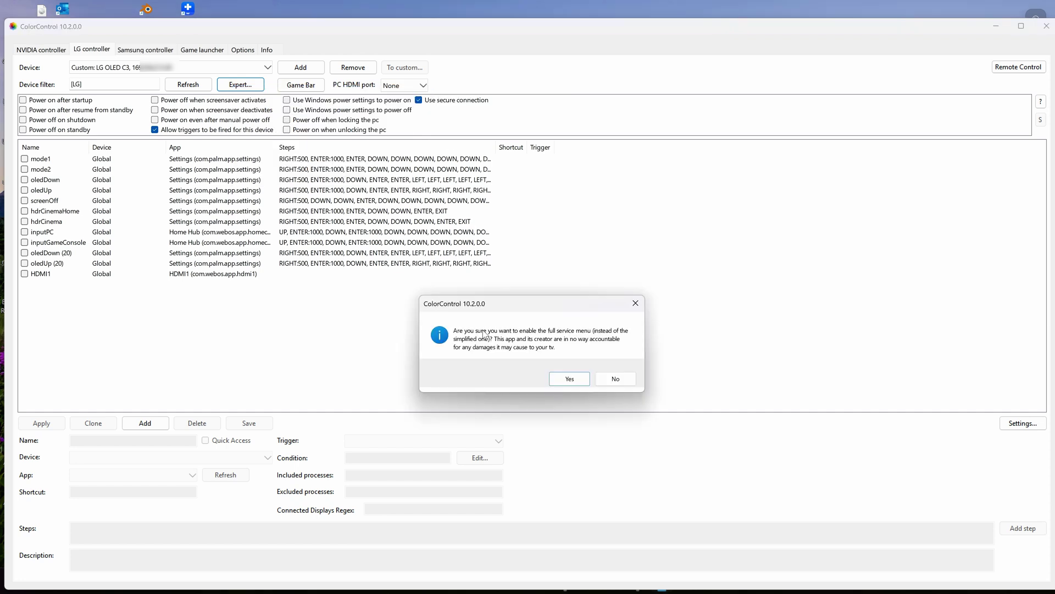
click(567, 383)
click(560, 379)
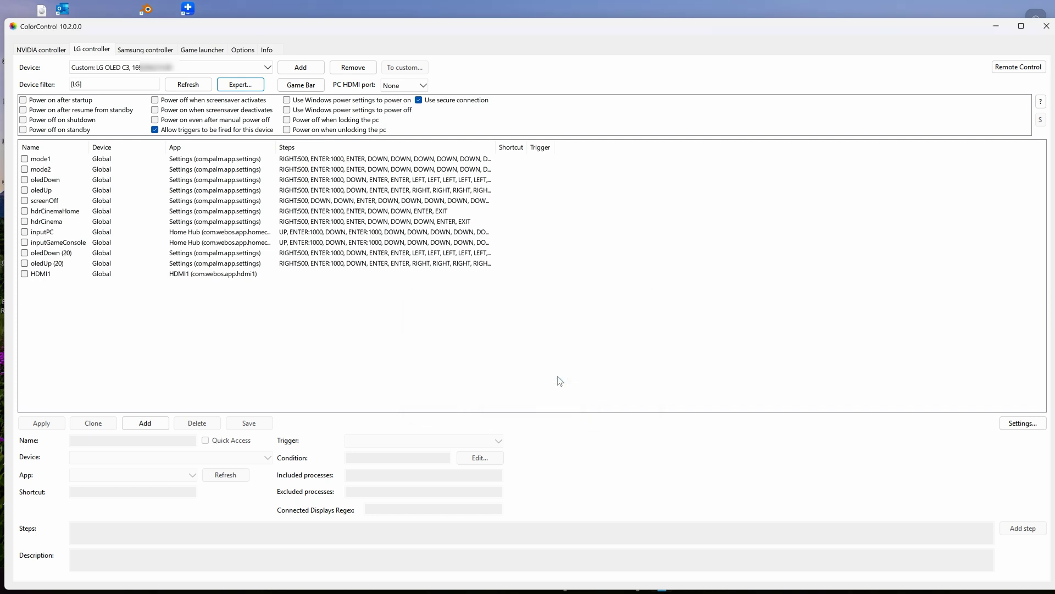